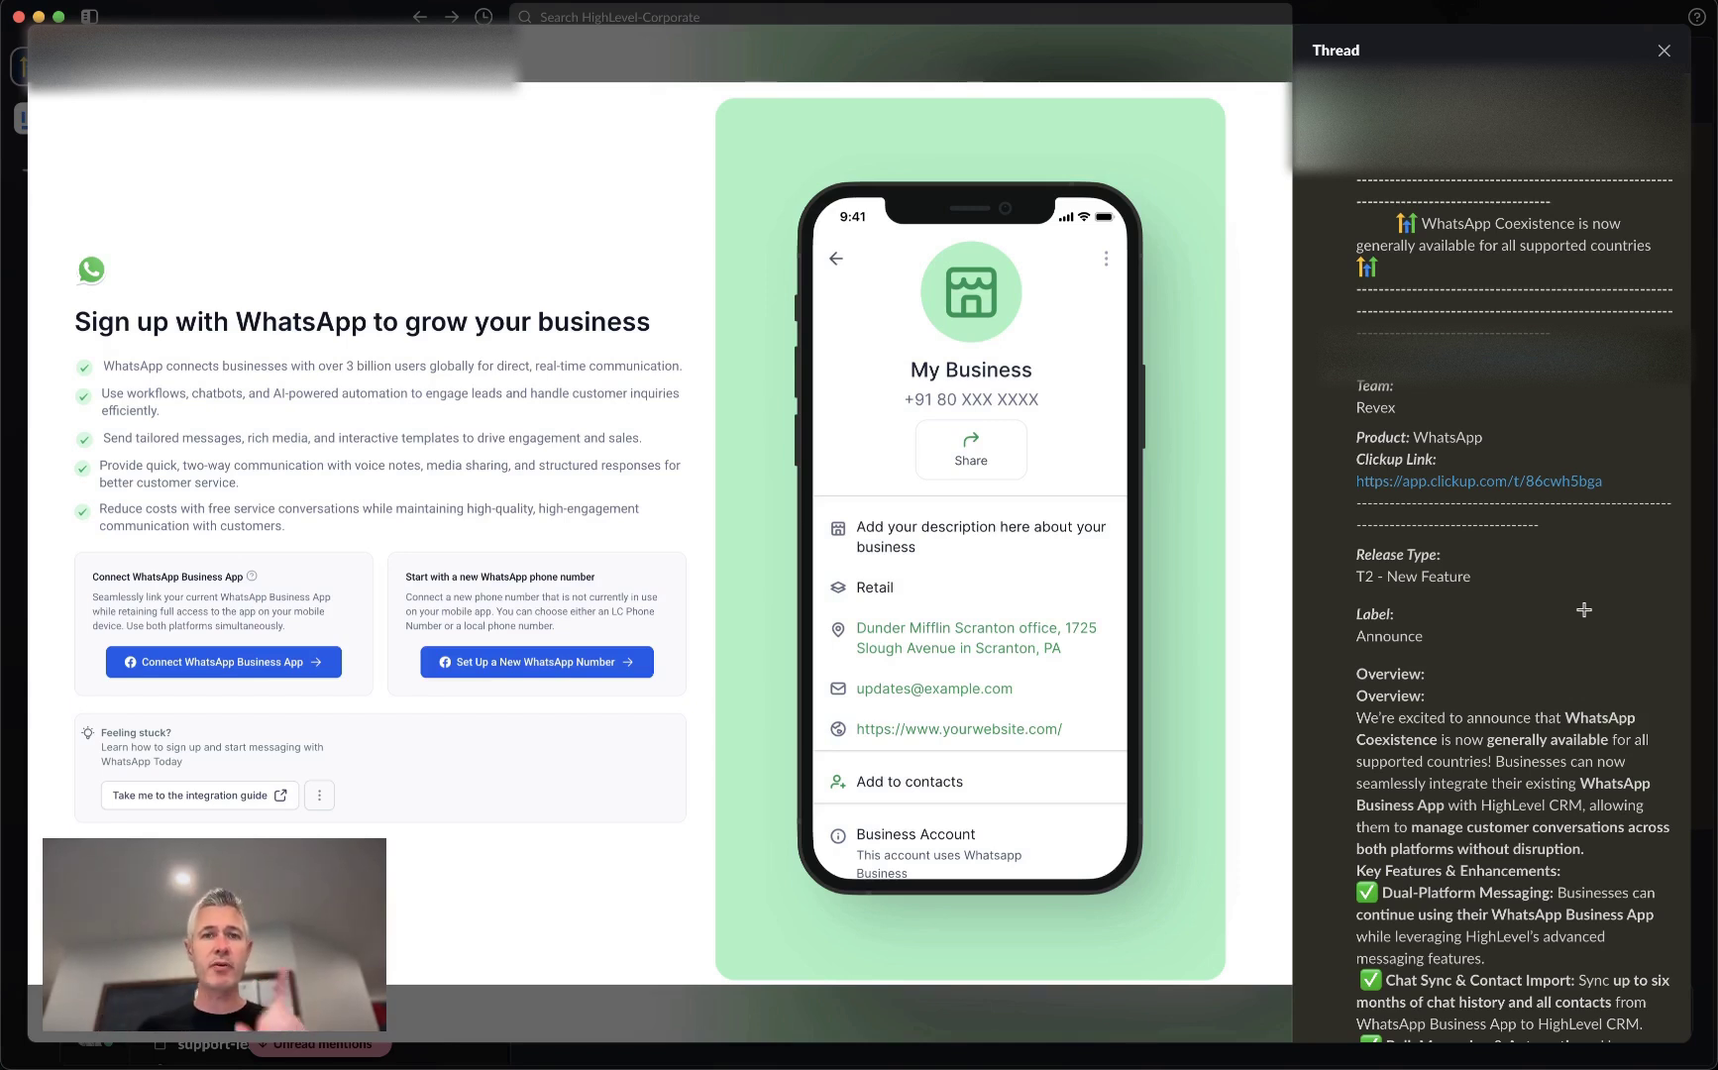
scroll(1476, 536, down, 5)
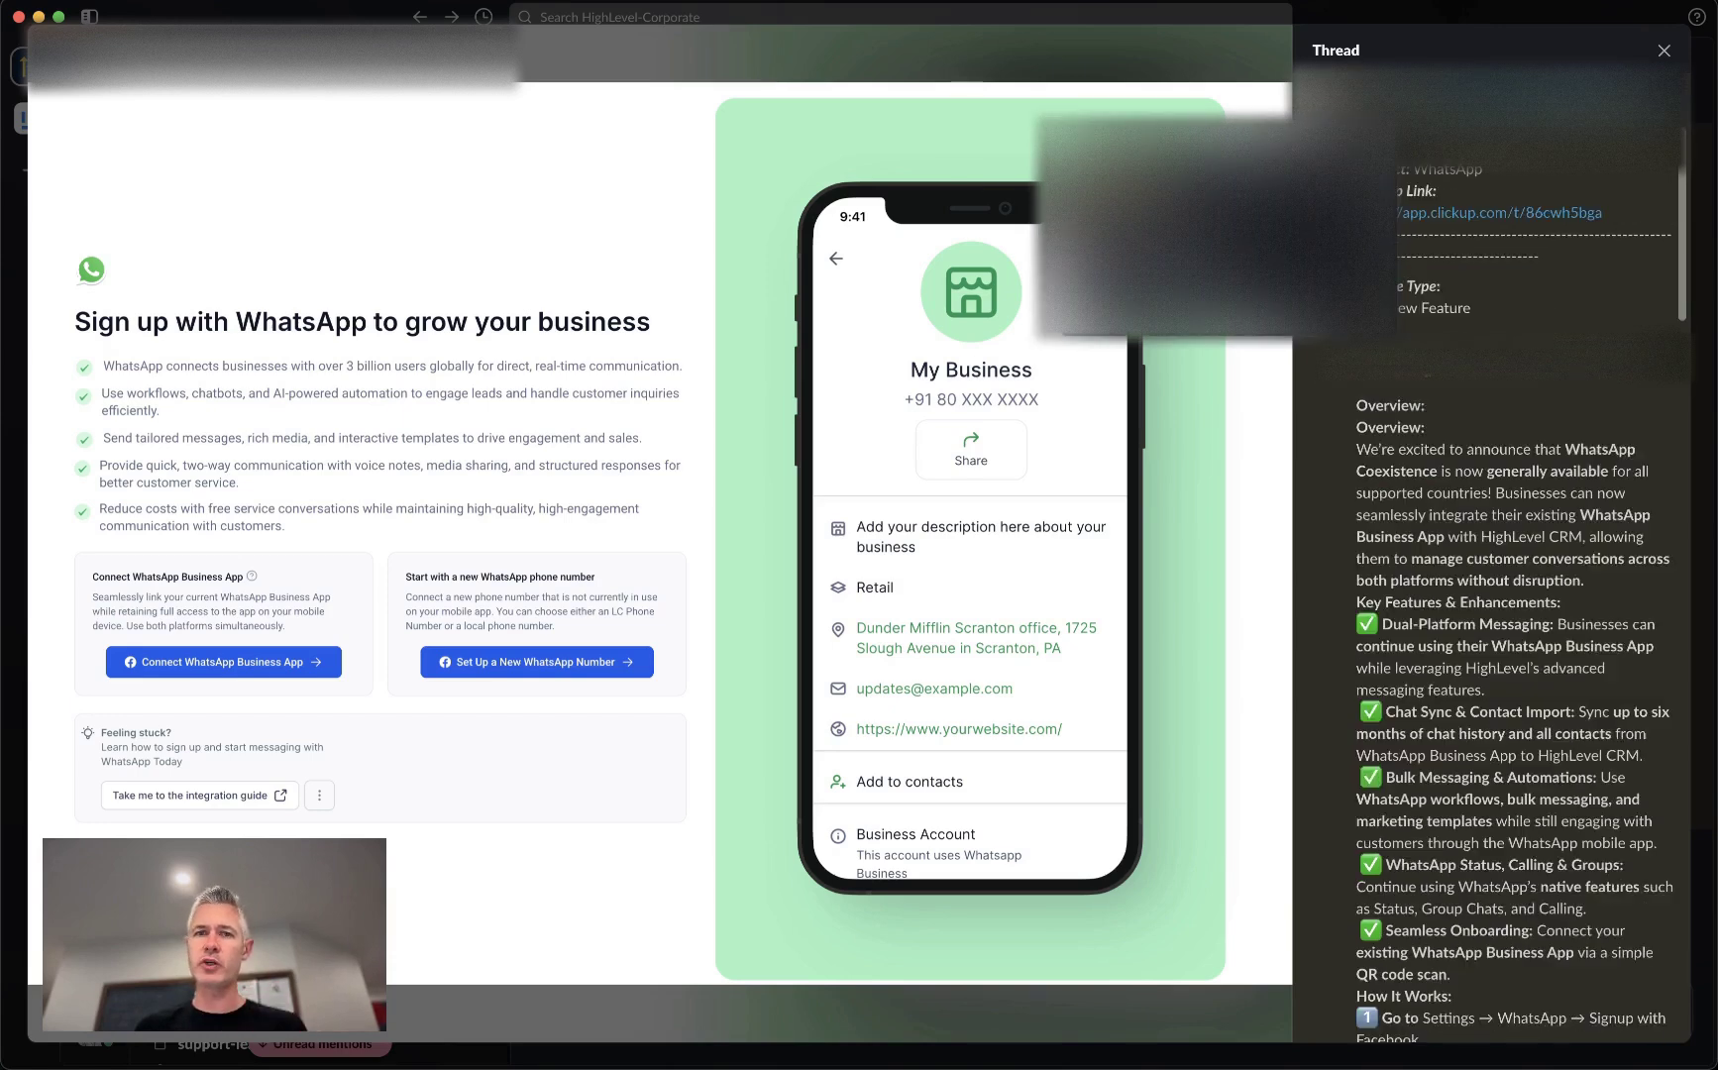
scroll(1476, 470, down, 3)
scroll(1423, 360, down, 5)
scroll(1423, 360, down, 4)
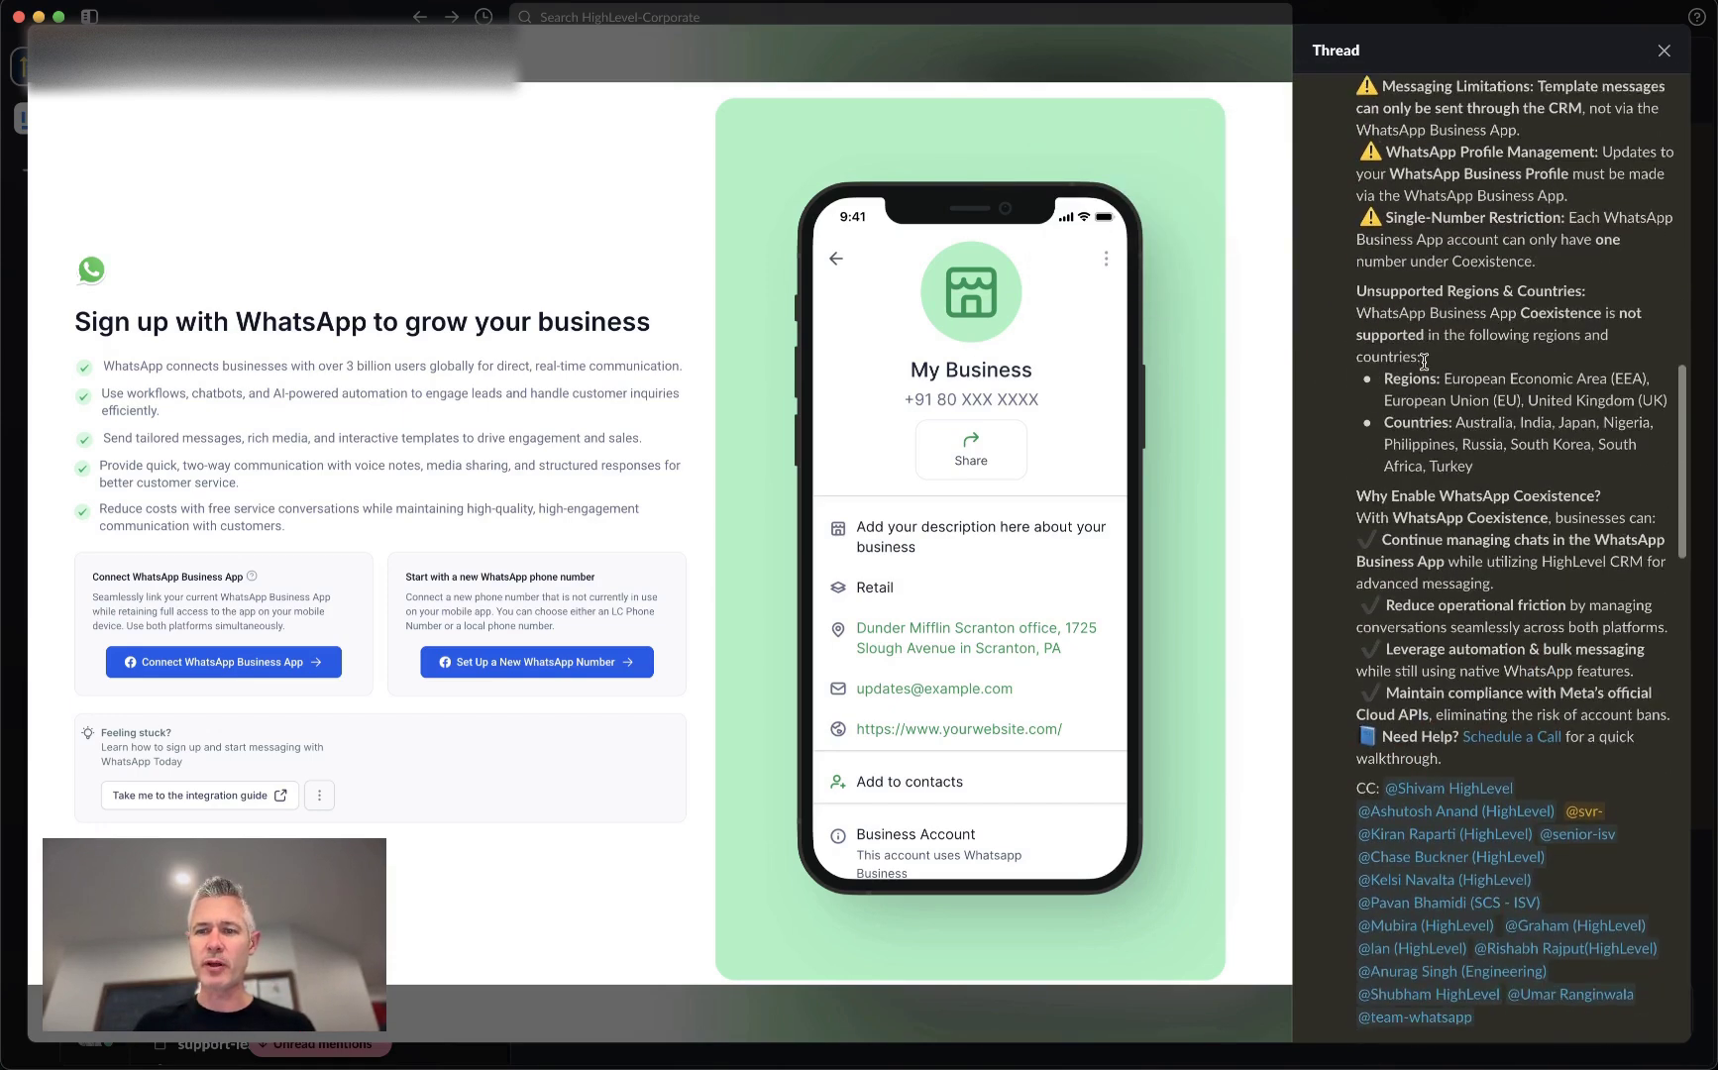
scroll(1423, 360, down, 3)
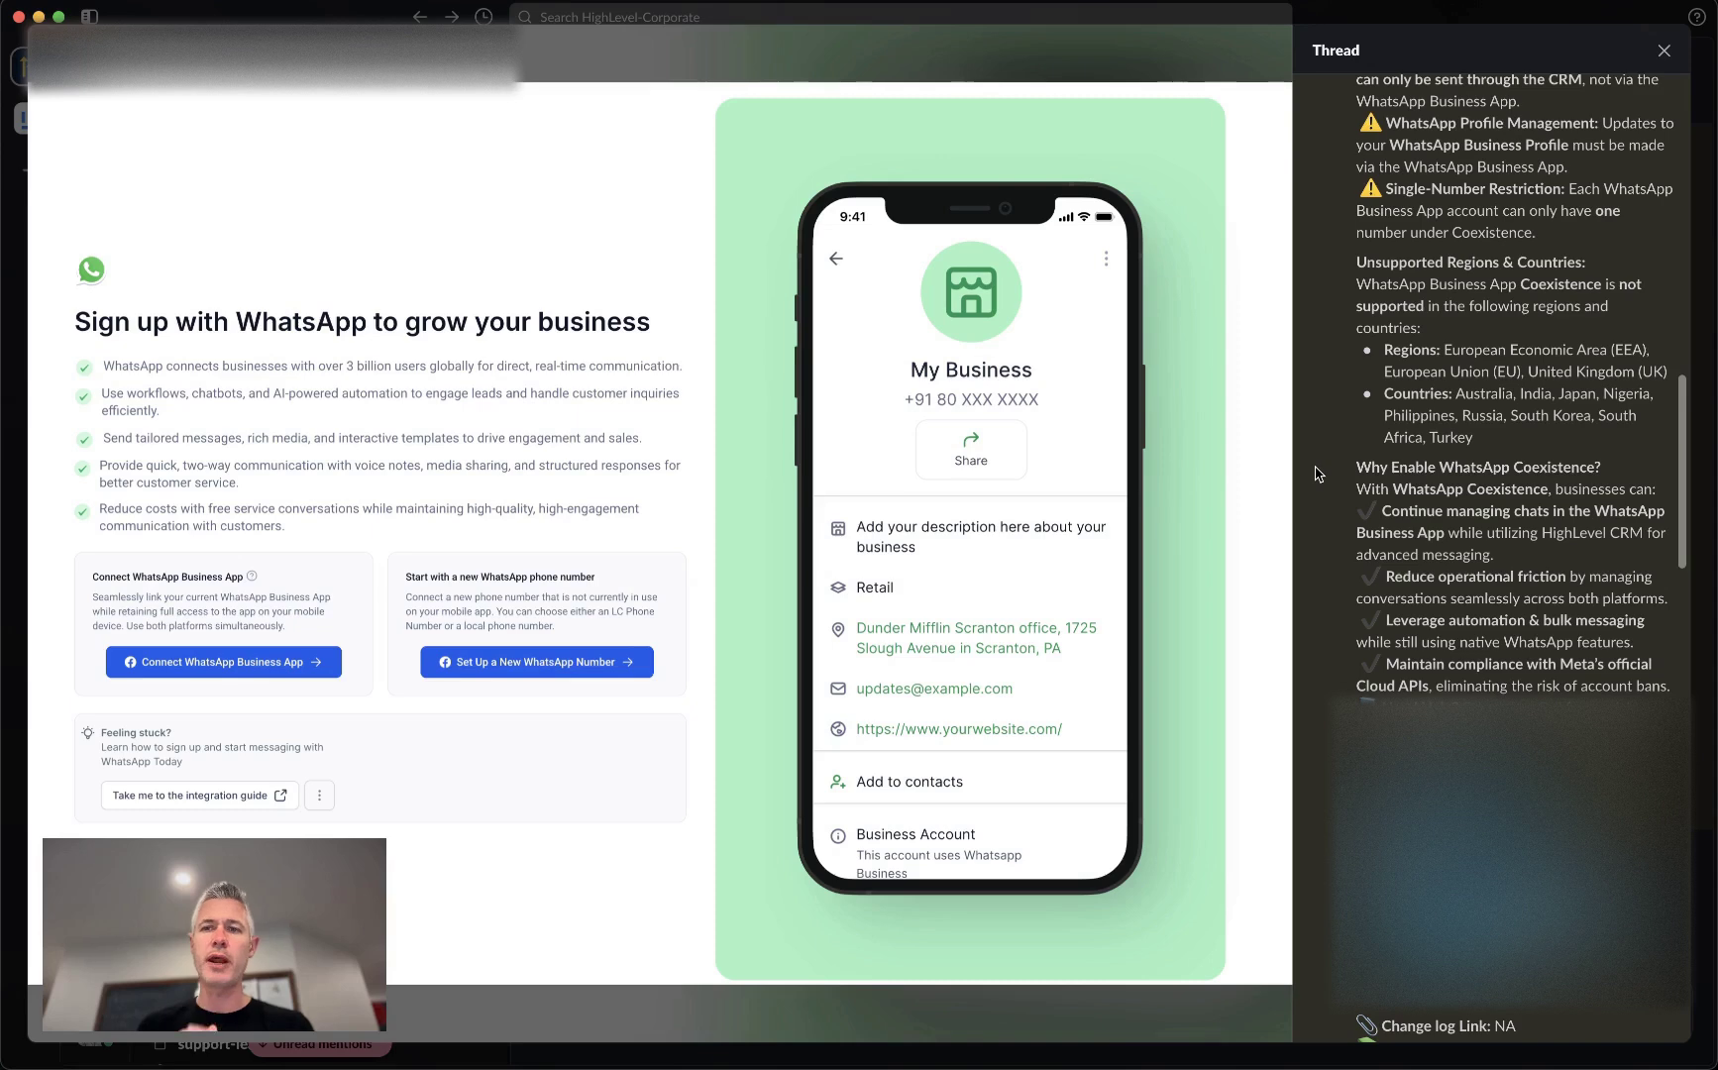
scroll(1436, 426, up, 5)
scroll(1437, 426, up, 5)
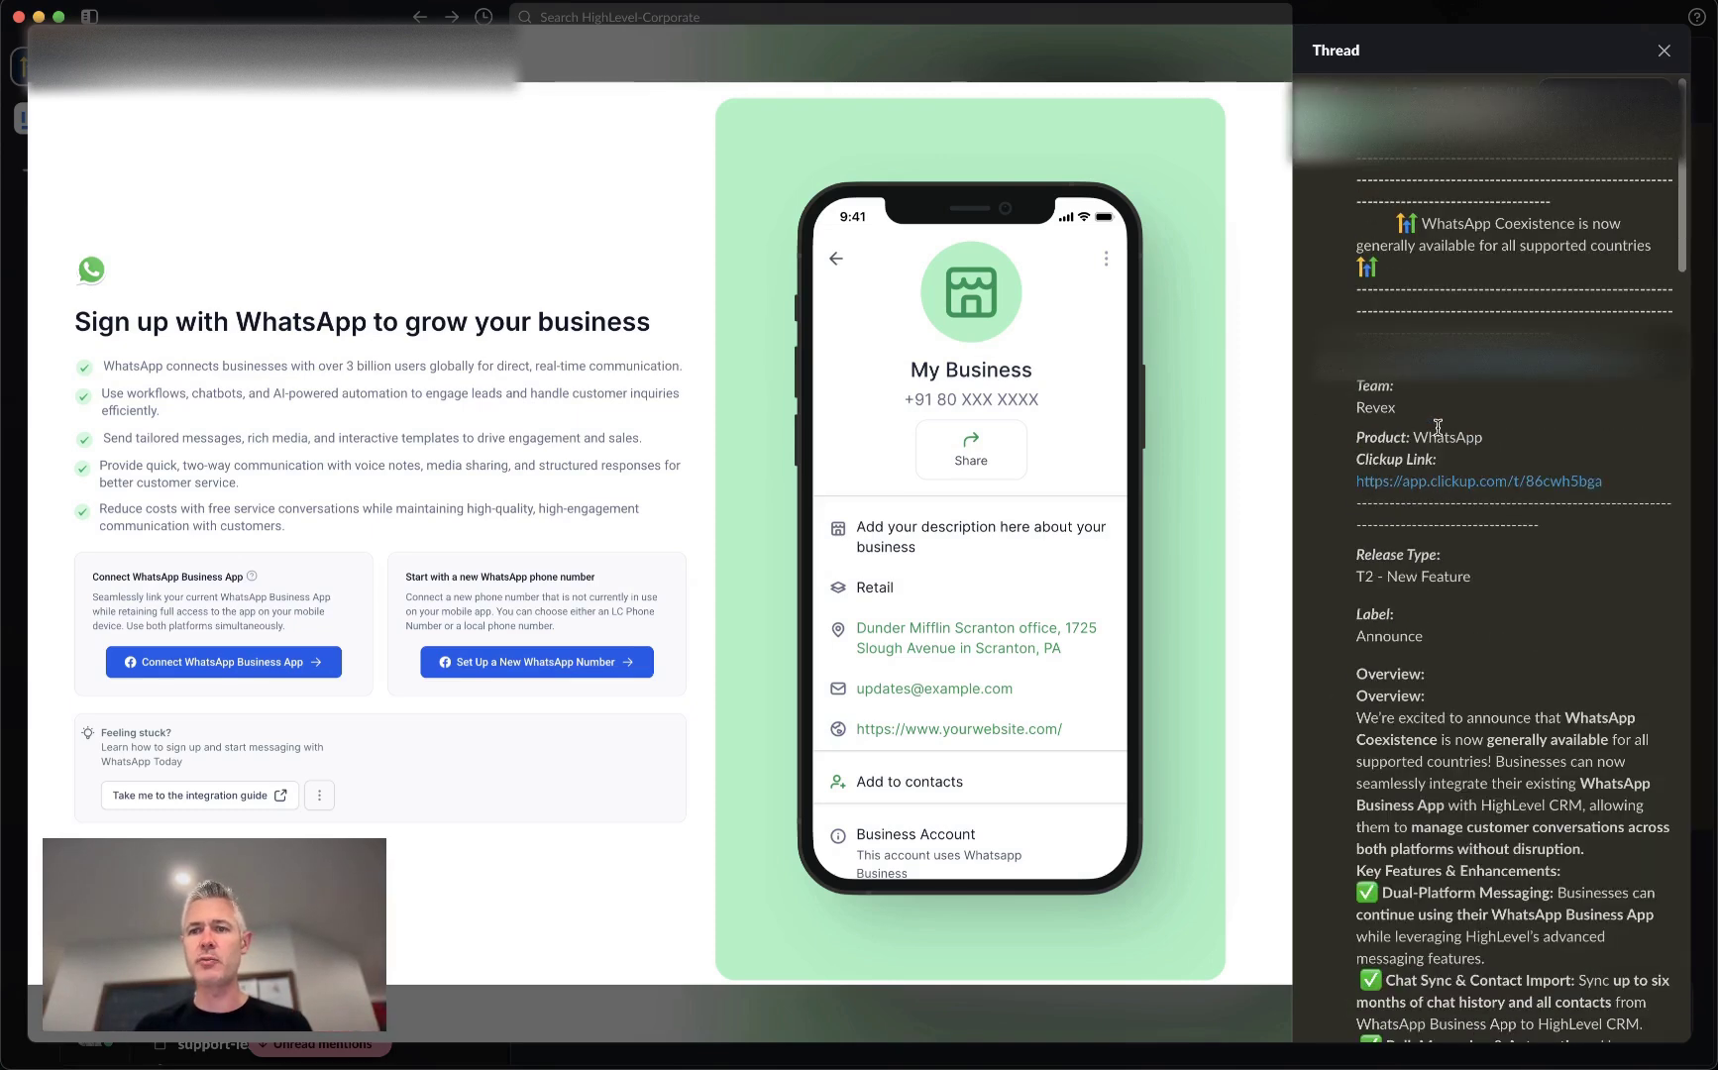
scroll(1437, 426, down, 2)
scroll(1437, 426, down, 4)
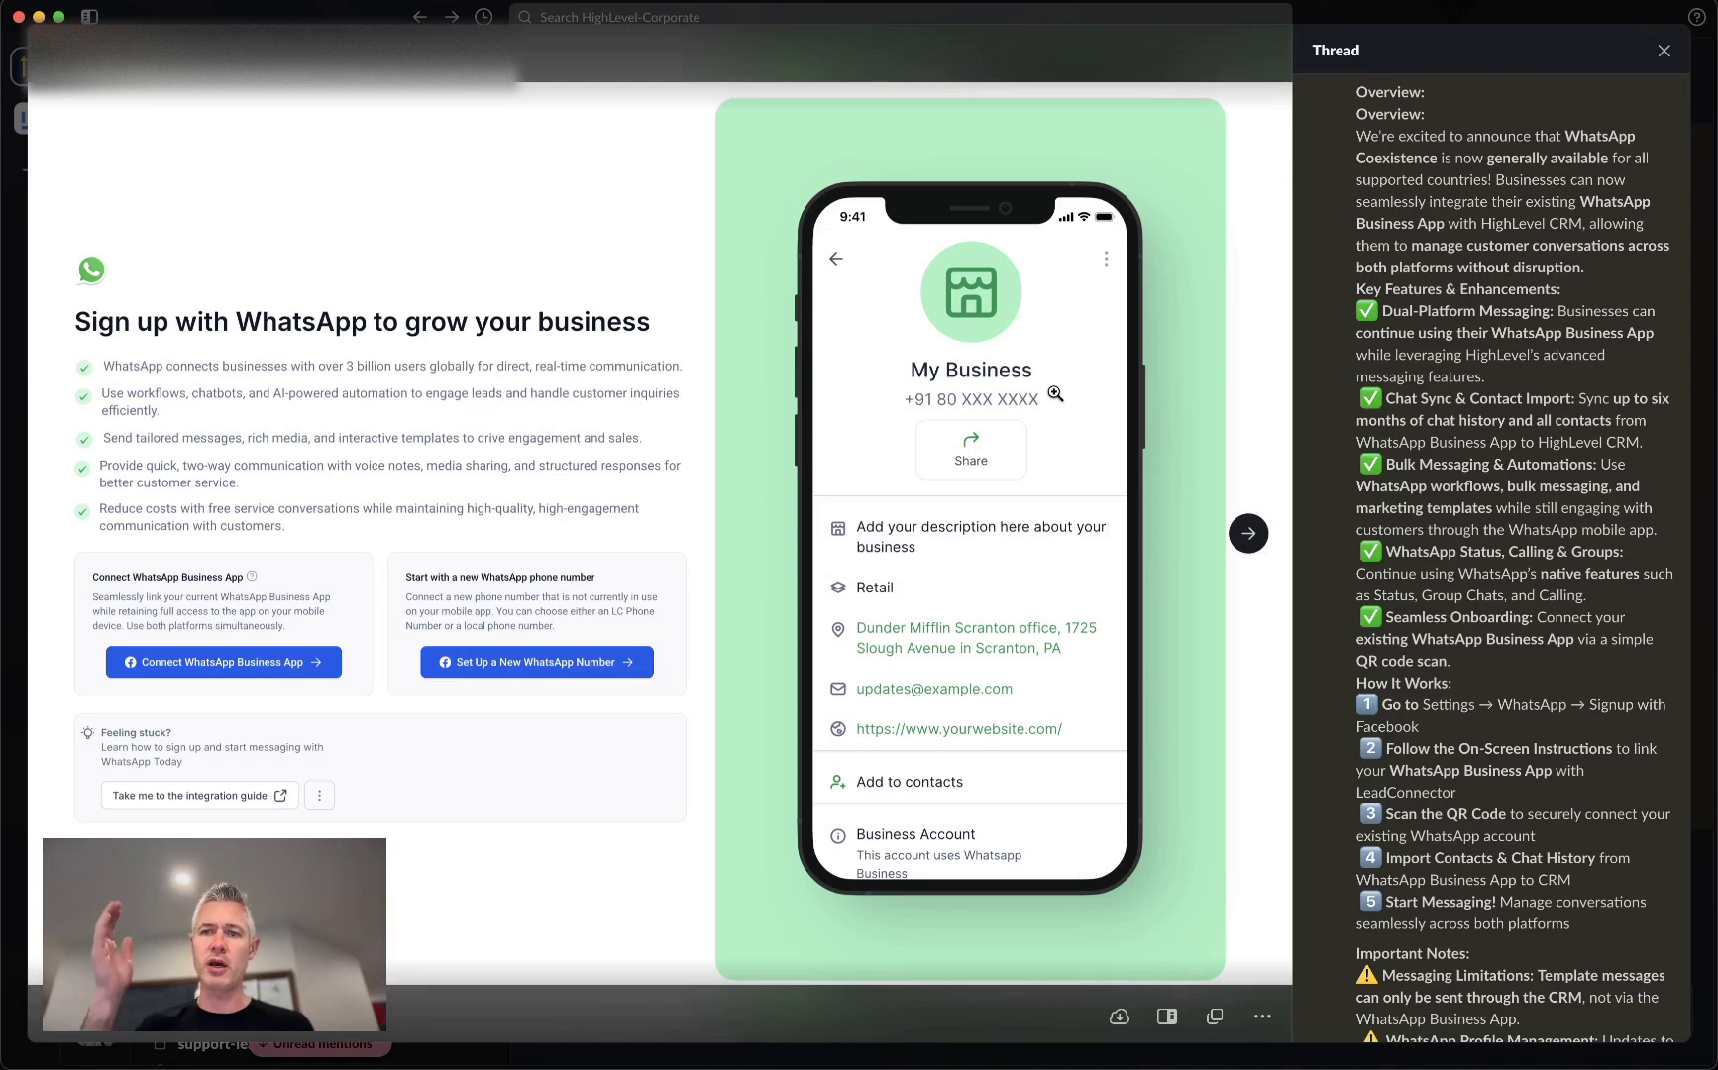
mouse_move(1055, 394)
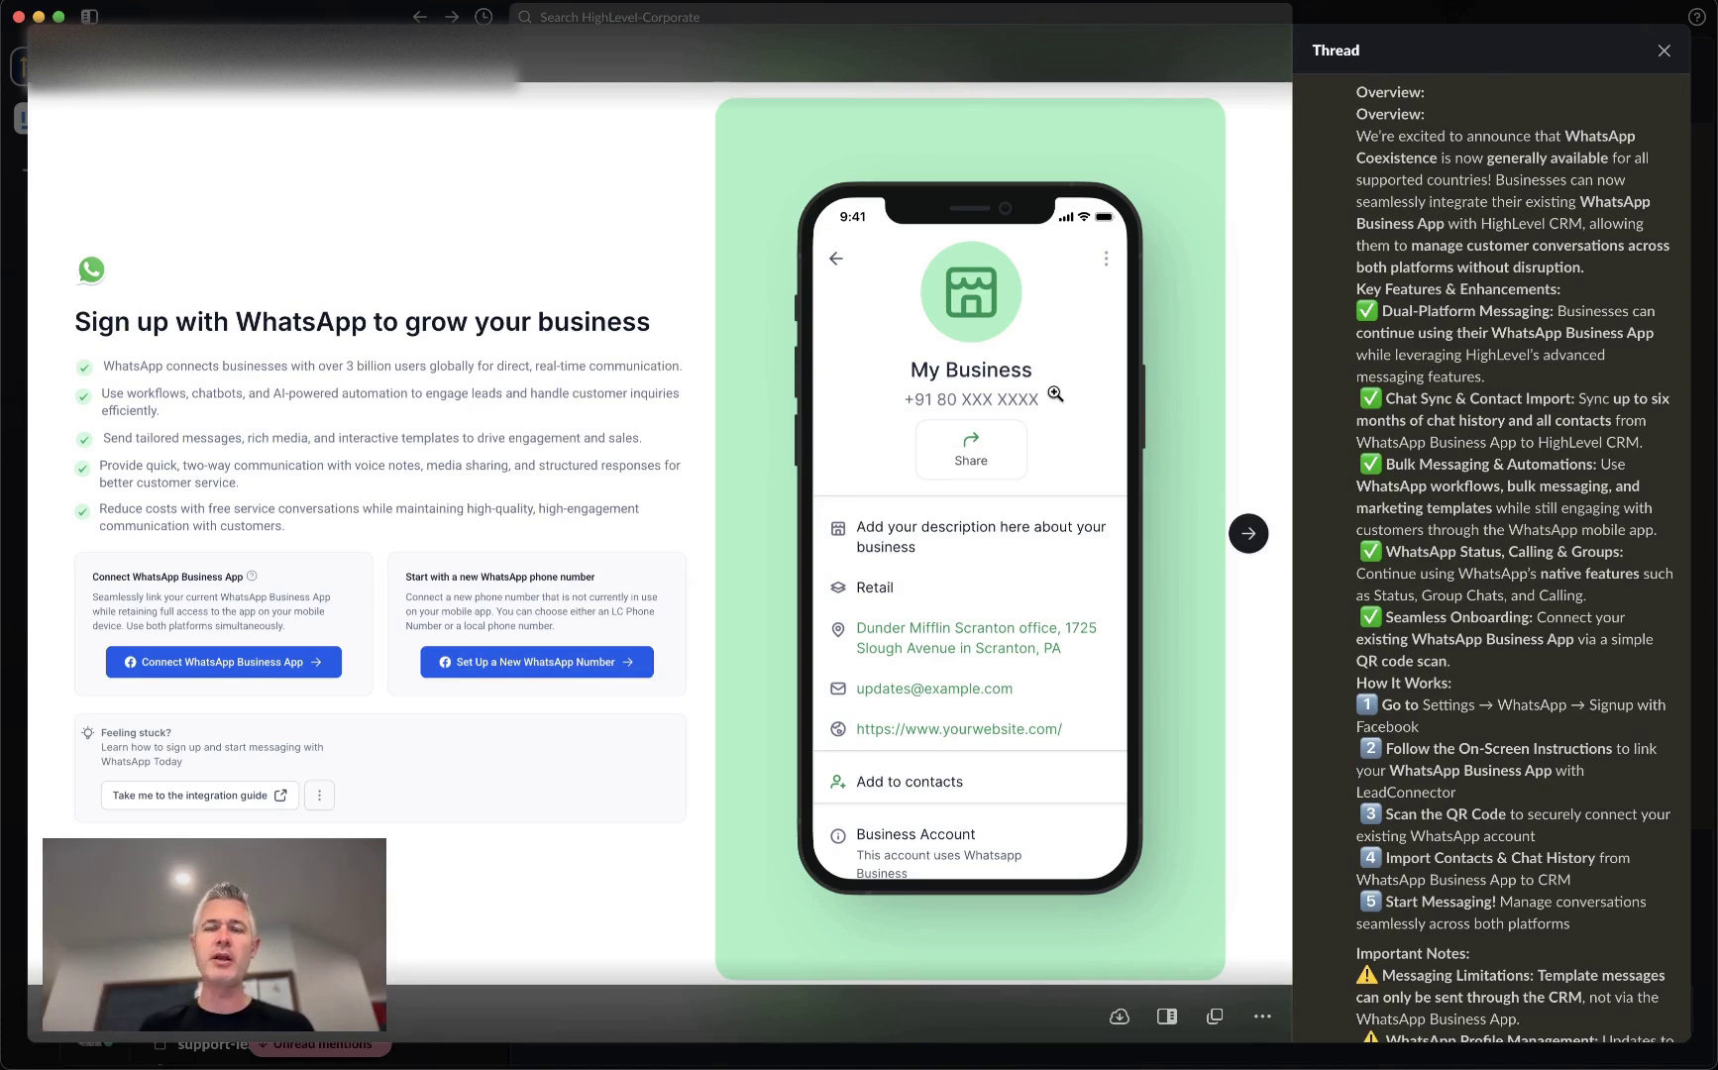
scroll(1477, 334, down, 5)
scroll(1476, 335, down, 5)
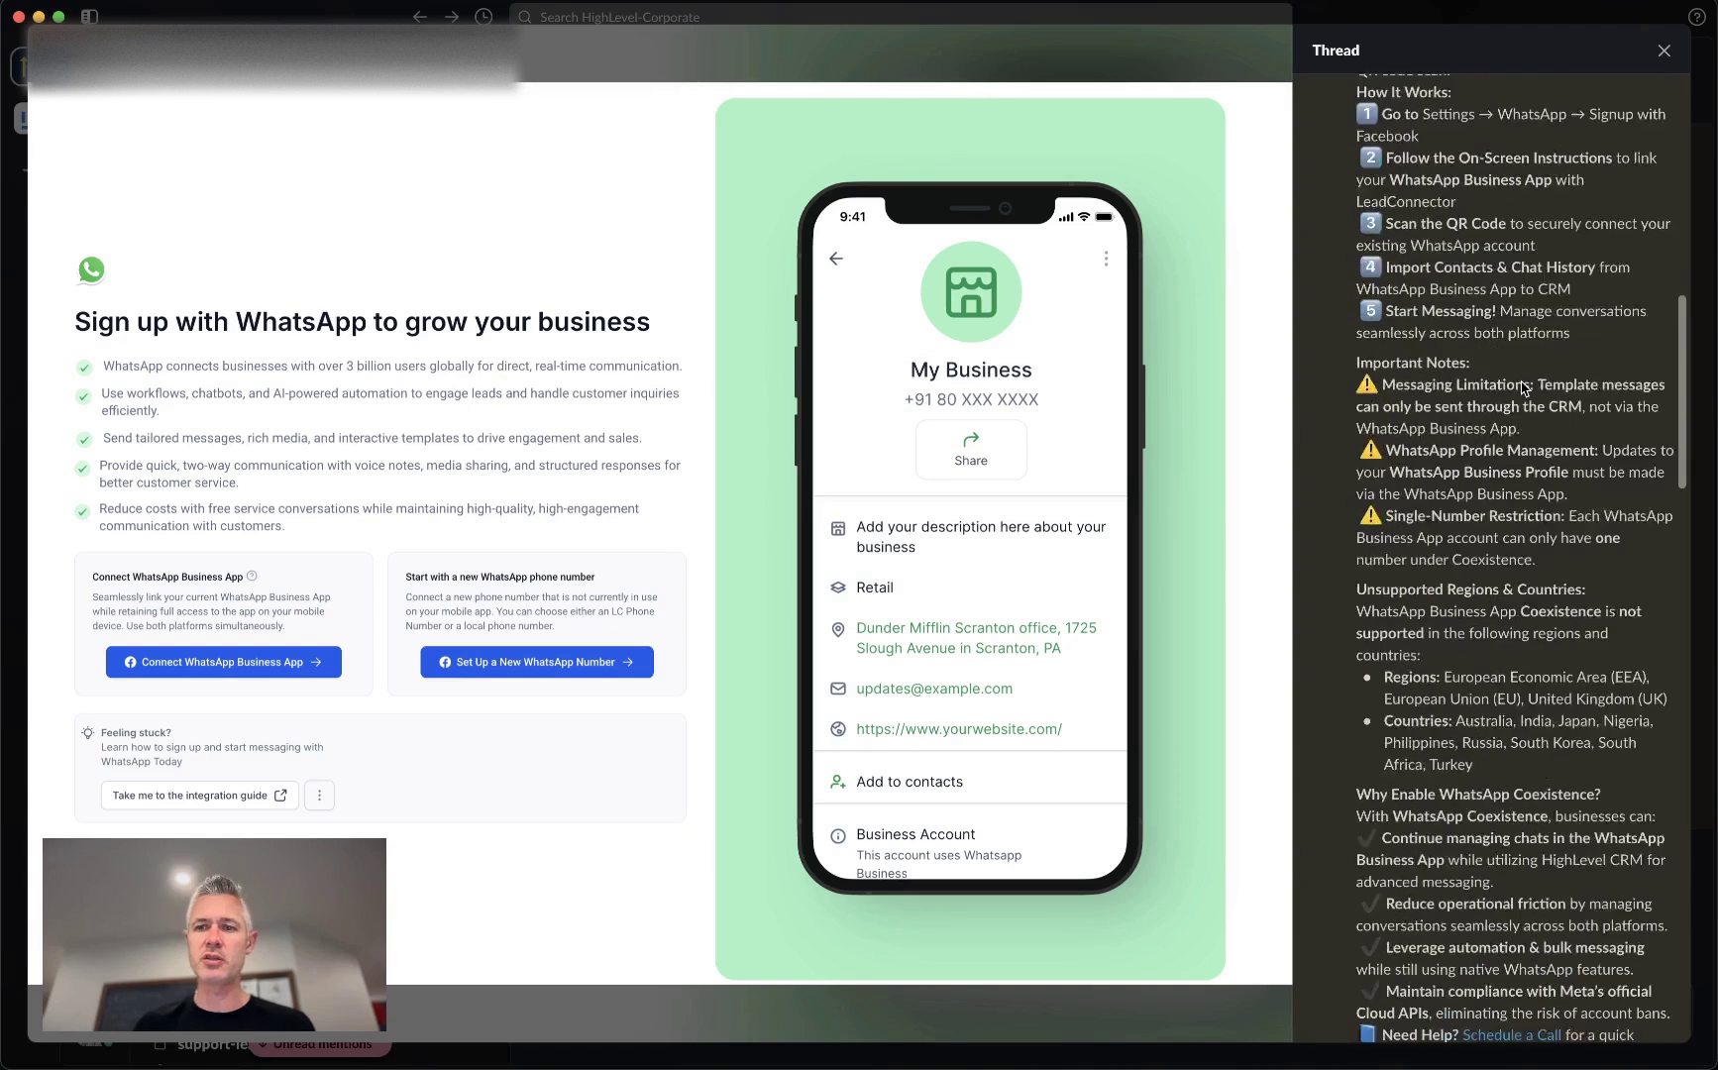
scroll(1503, 361, down, 5)
scroll(1522, 380, down, 5)
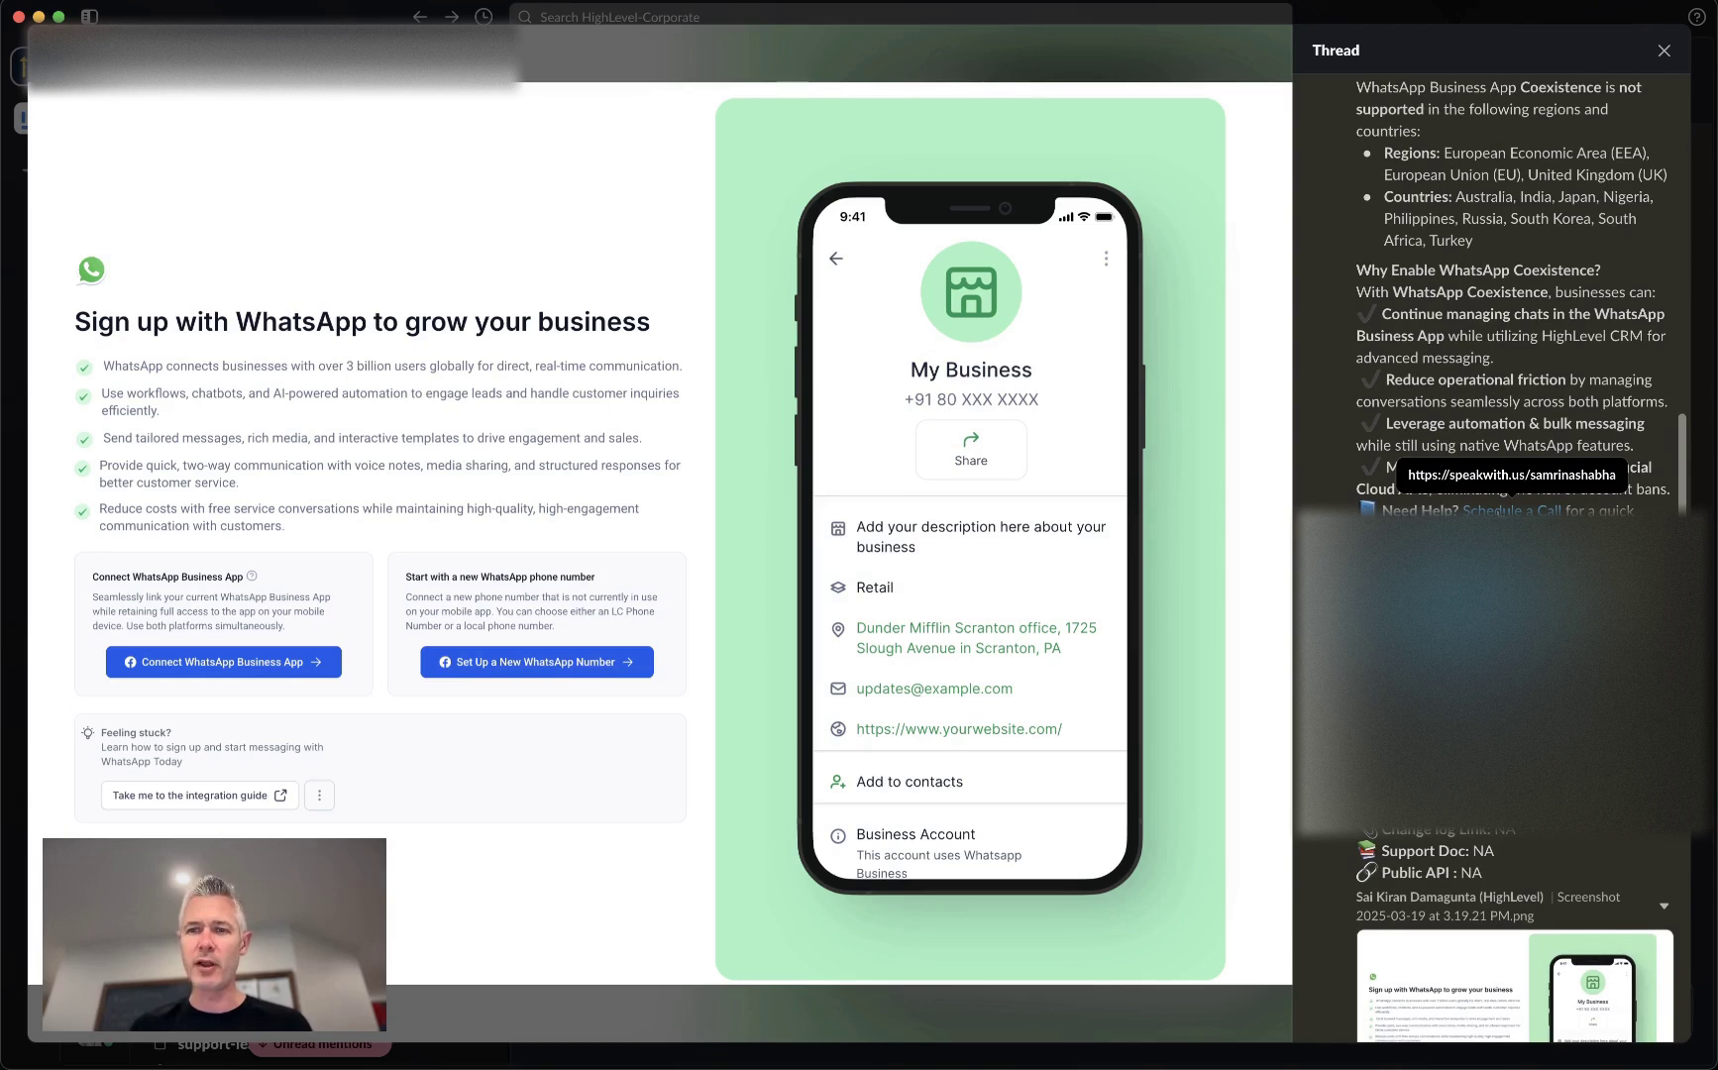
Open the 'Schedule a Call' WhatsApp specialist booking page in Chrome, then return to the Slack thread
click(1499, 511)
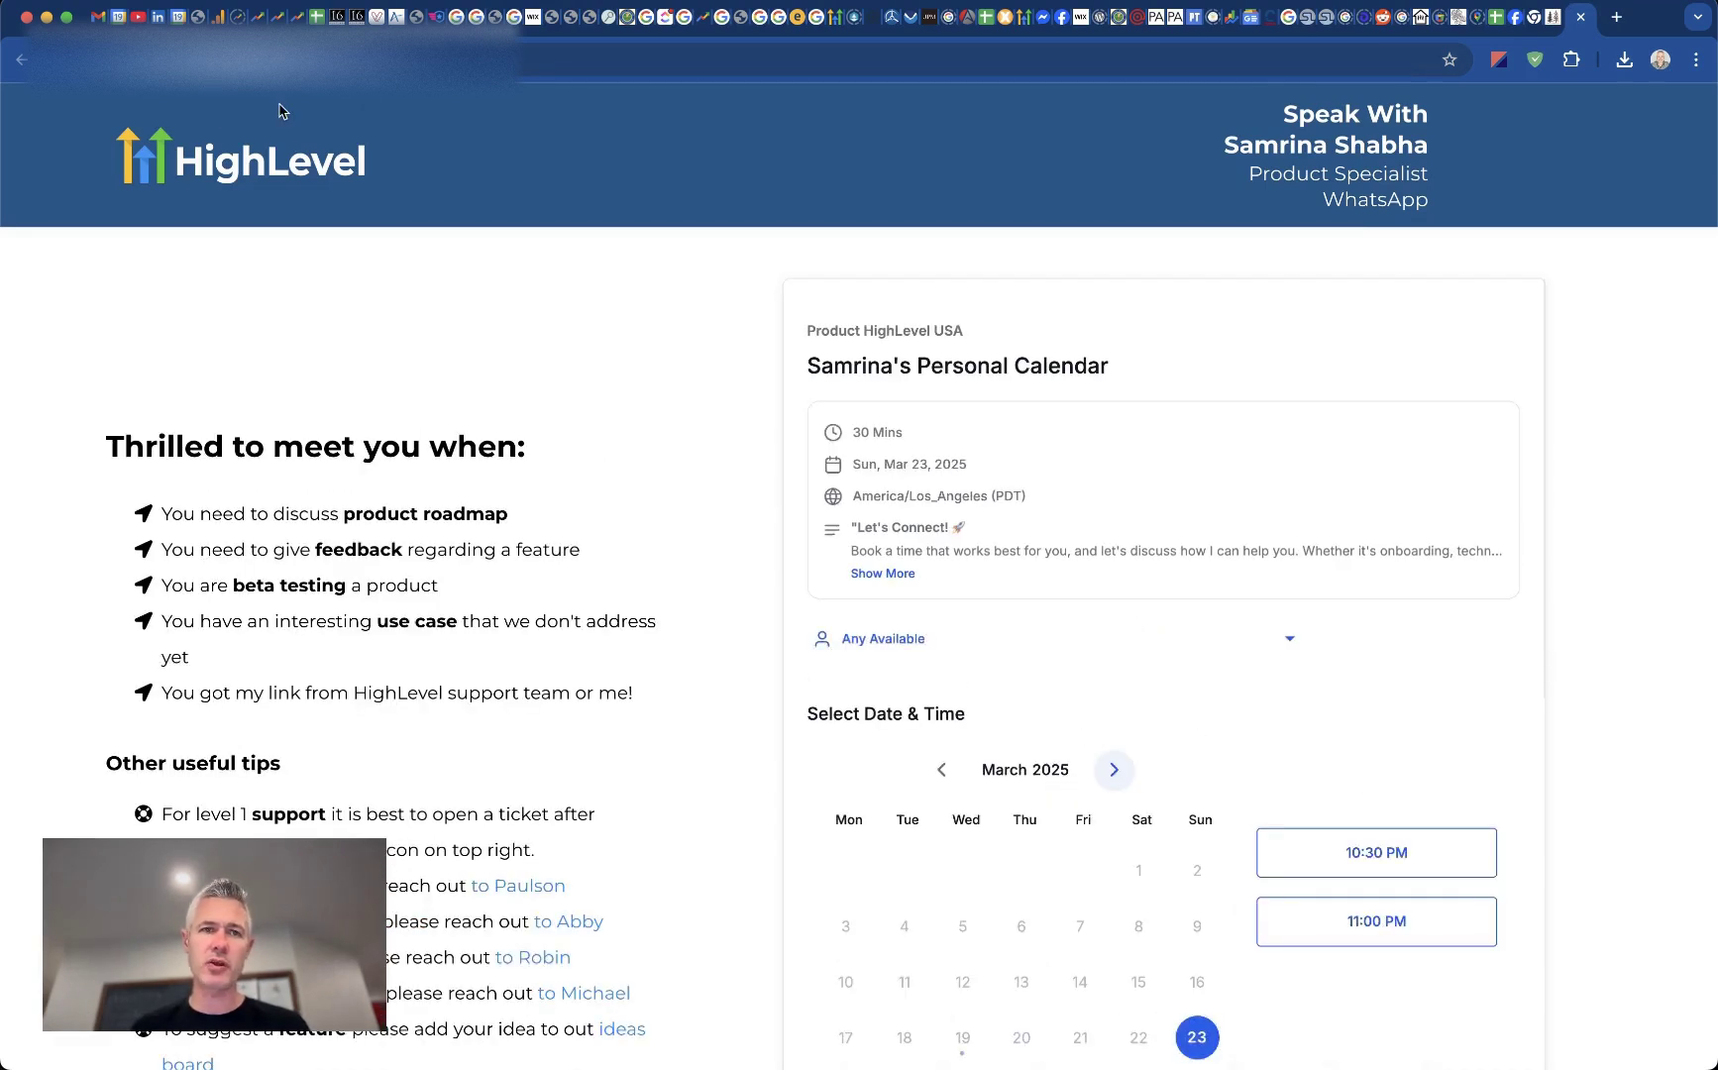
key(ctrl+l)
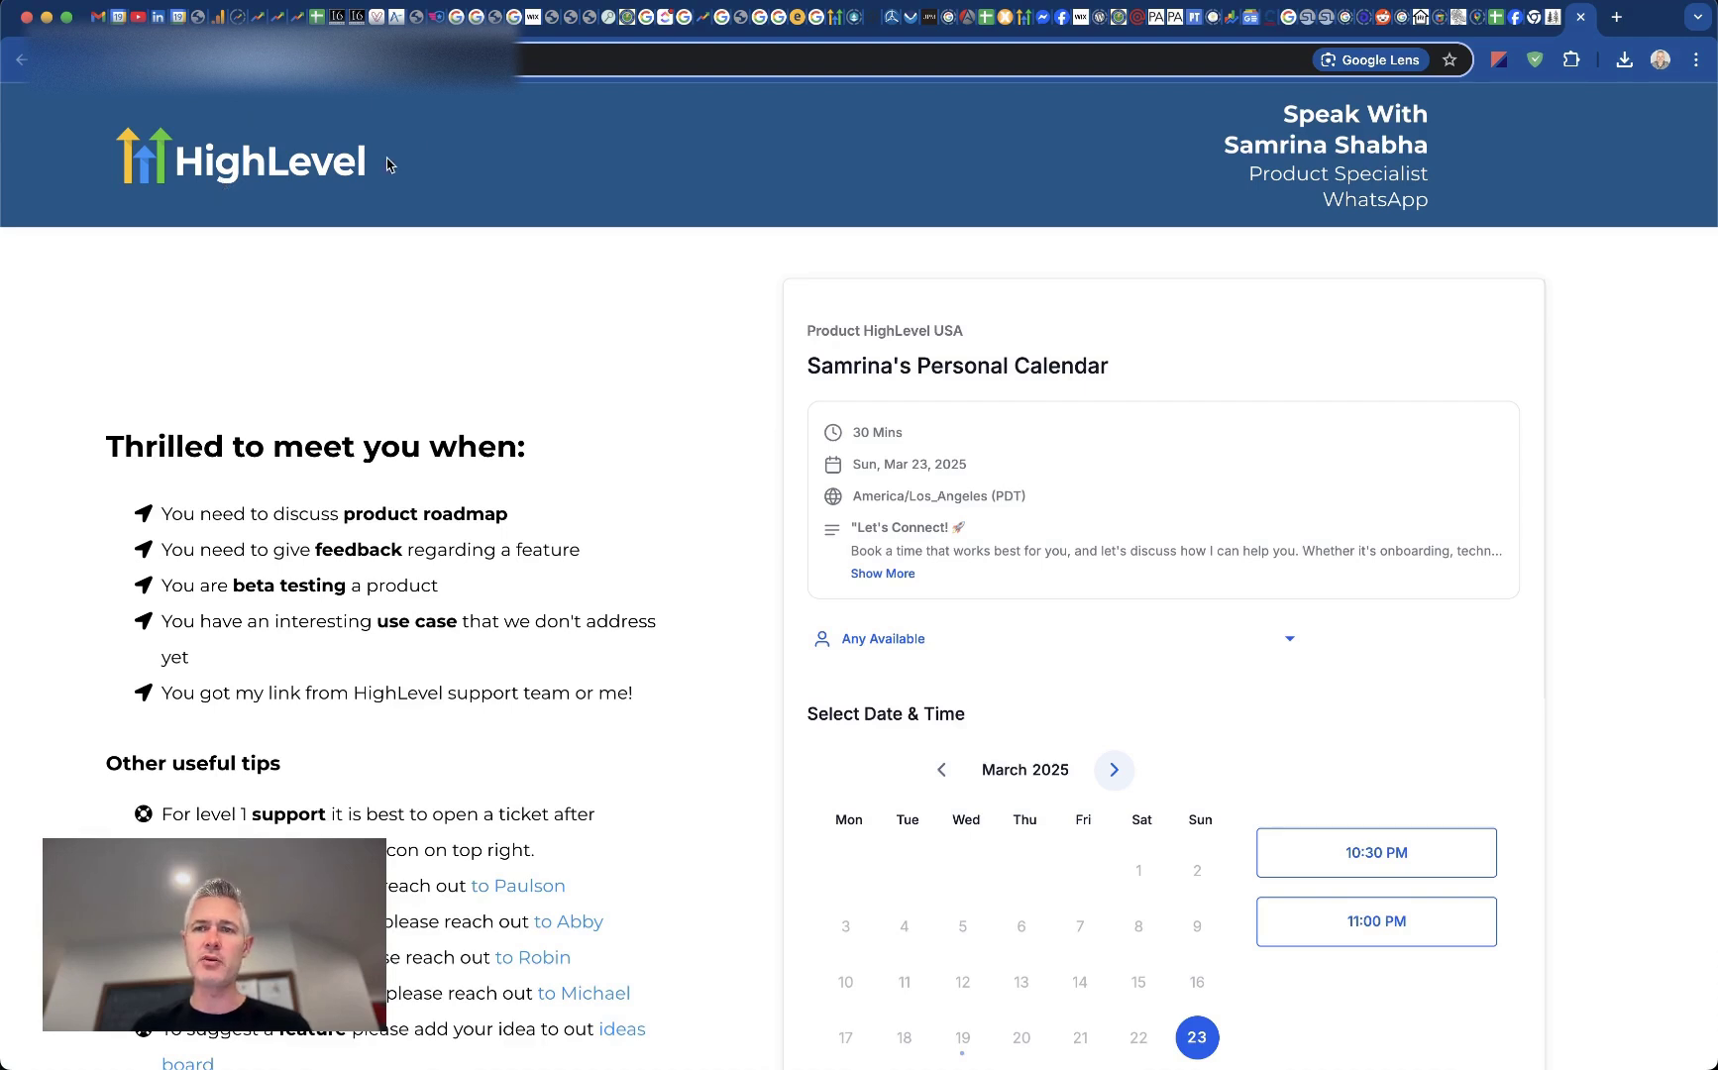
key(alt+Tab)
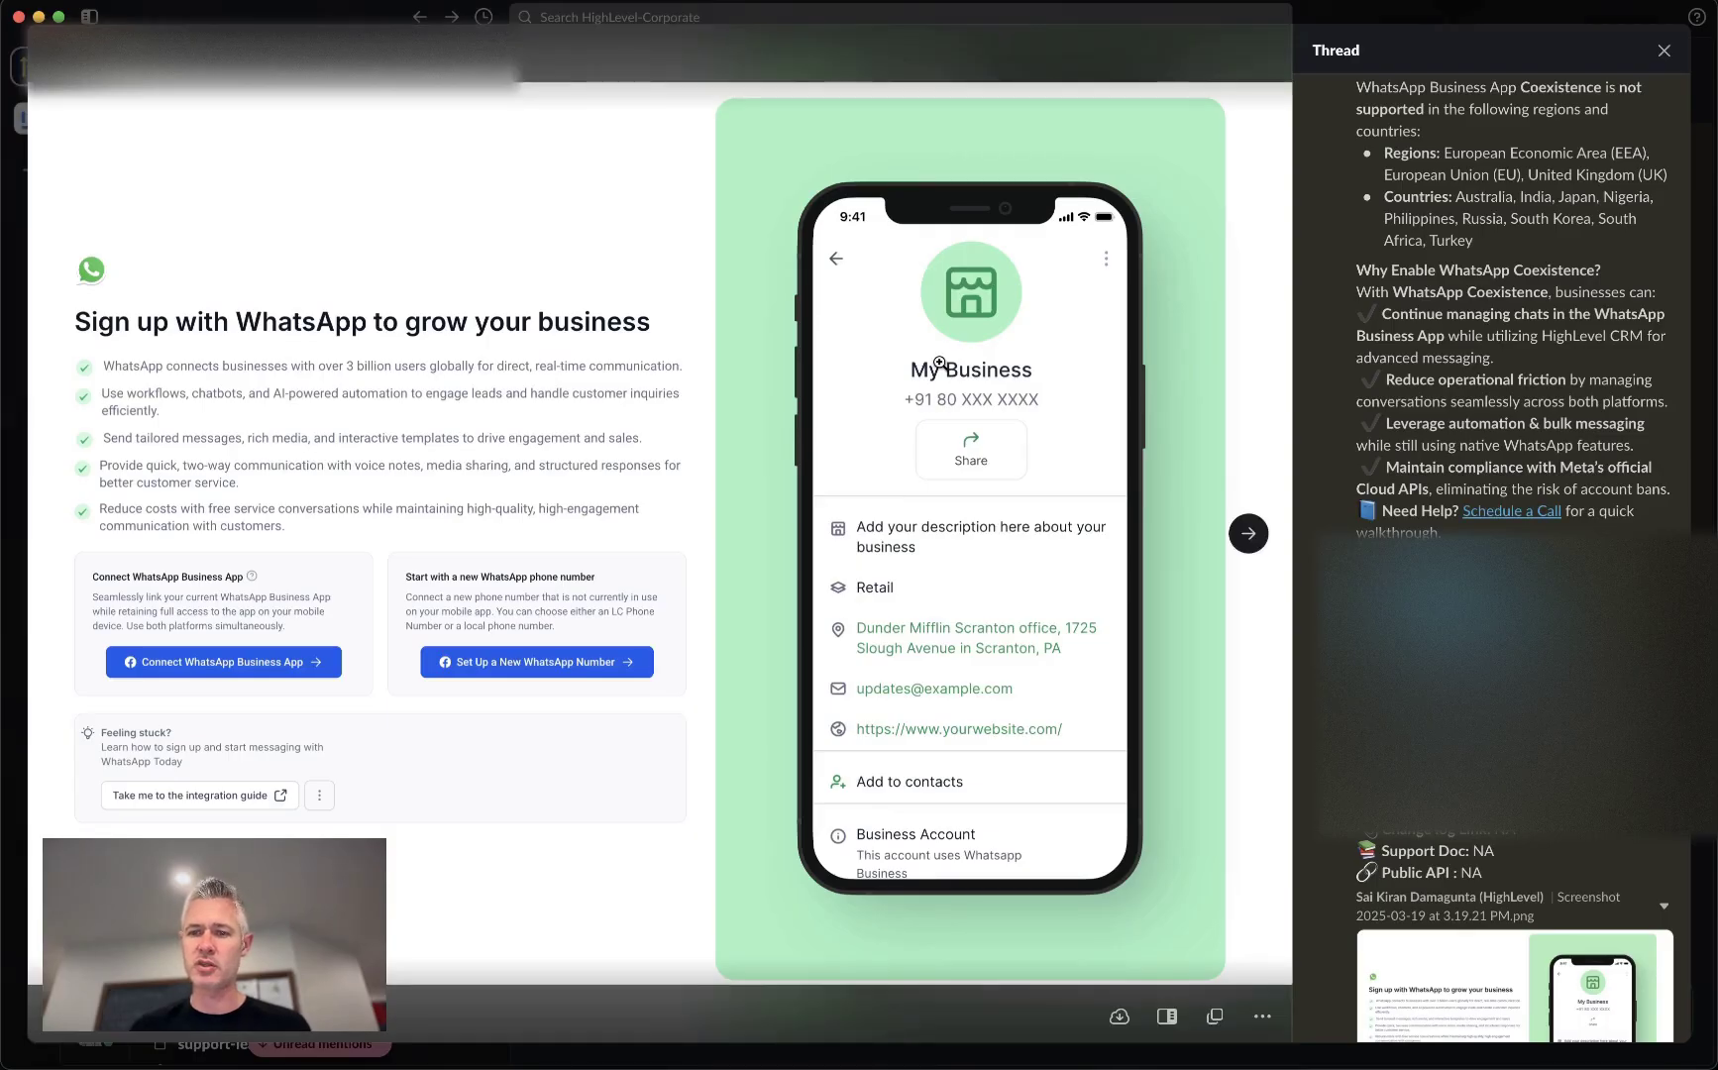